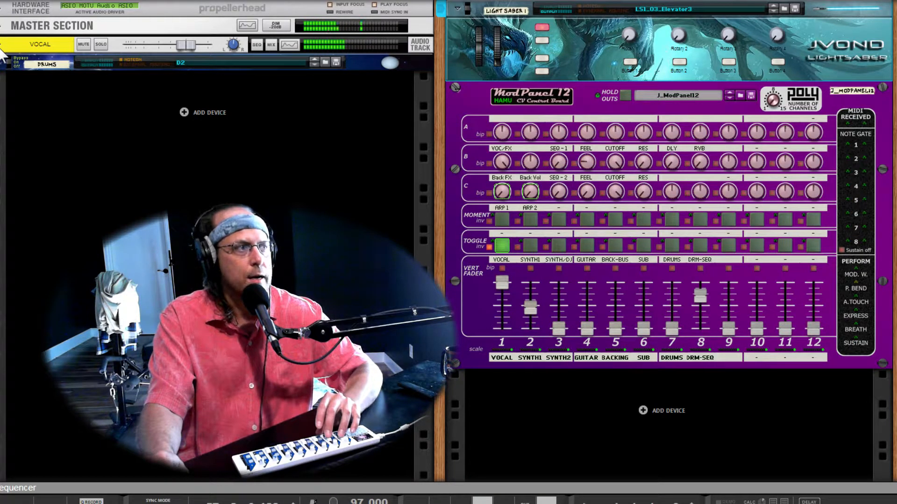
- Unfold the VOCAL audio track and show its insert effects devices
click(2, 46)
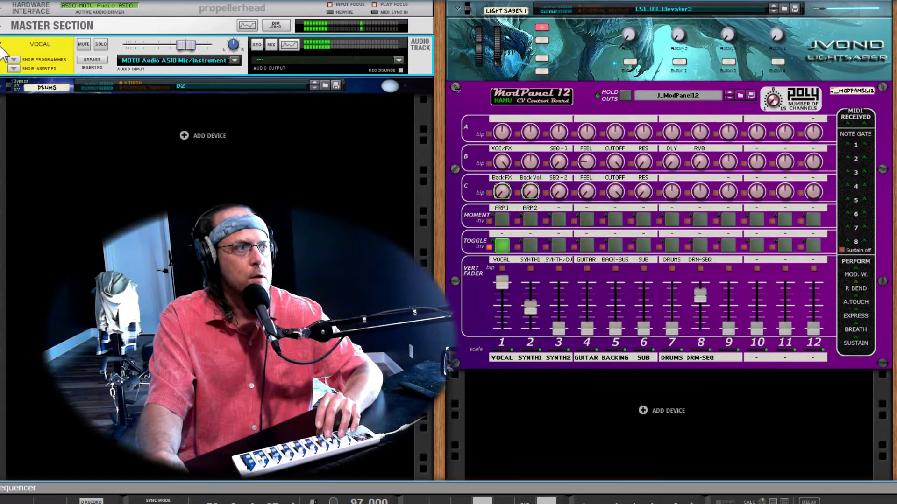
click(13, 68)
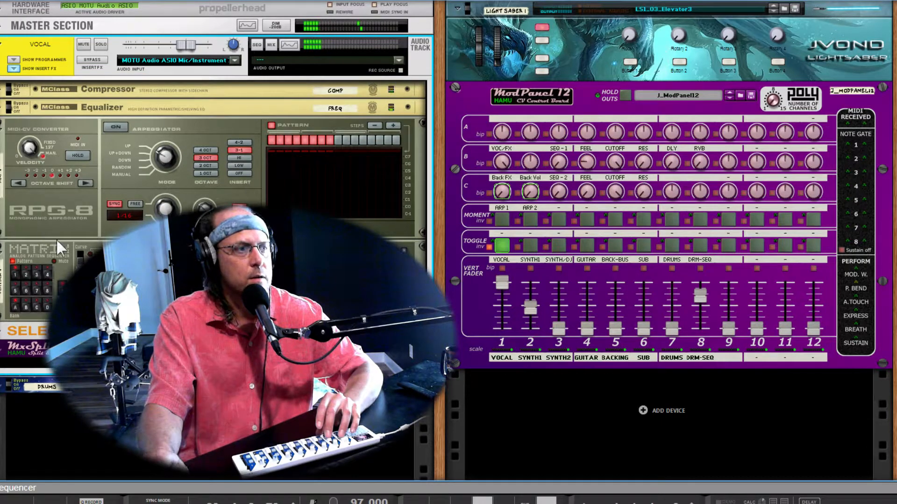
scroll(46, 237, down, 1)
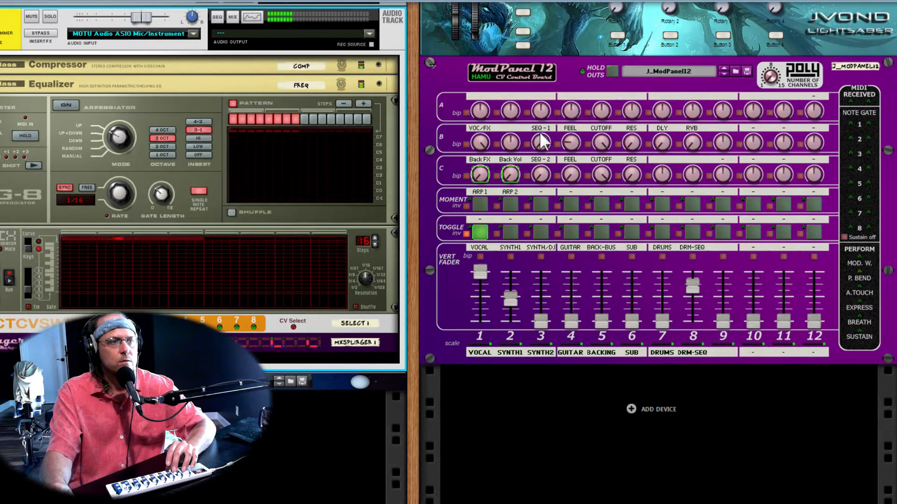
- Examine the ModPanel's B-row knobs for SEQ-1, FEEL, CUTOFF, RES, DLY and RVB
mouse_move(541, 142)
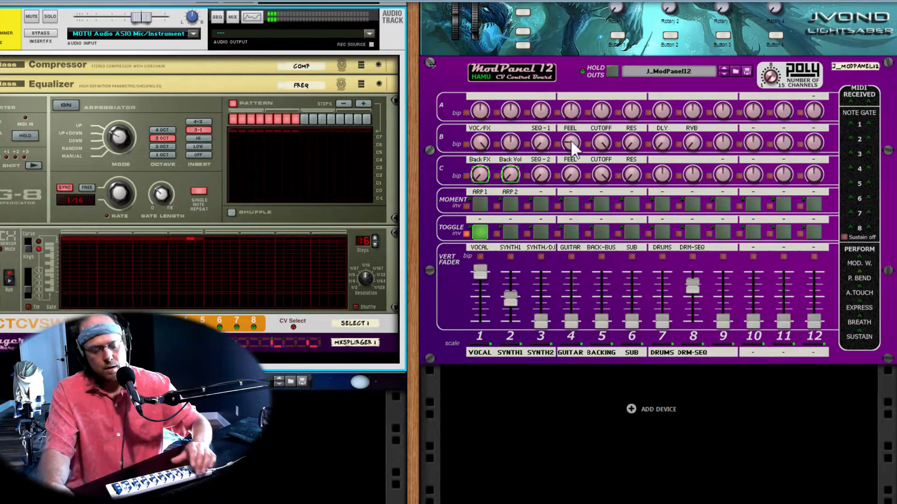
mouse_move(574, 150)
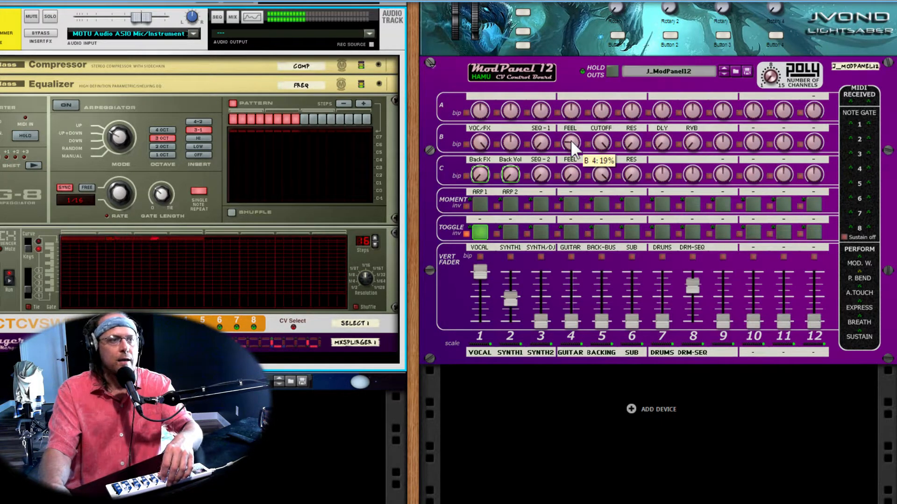
mouse_move(609, 149)
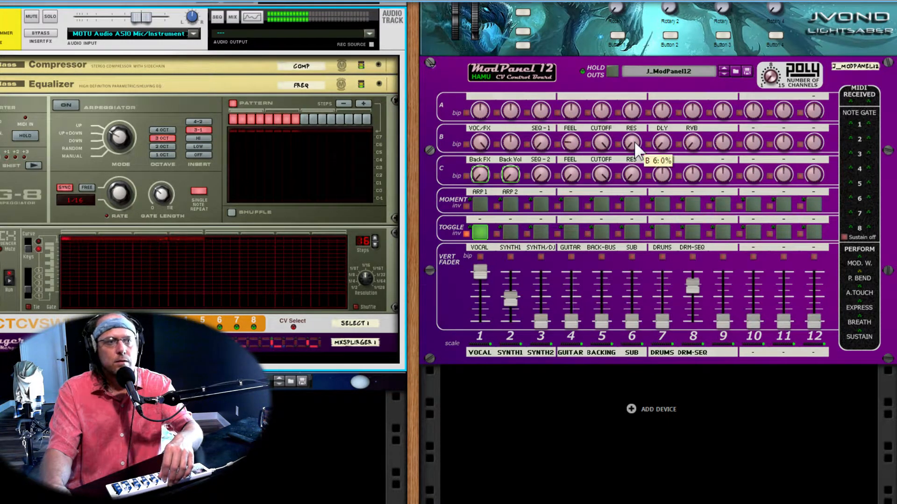
mouse_move(662, 145)
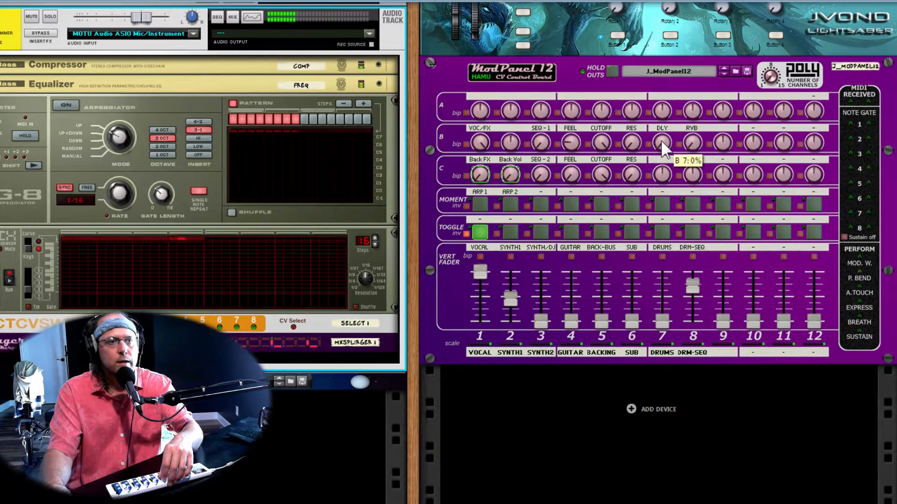
mouse_move(694, 154)
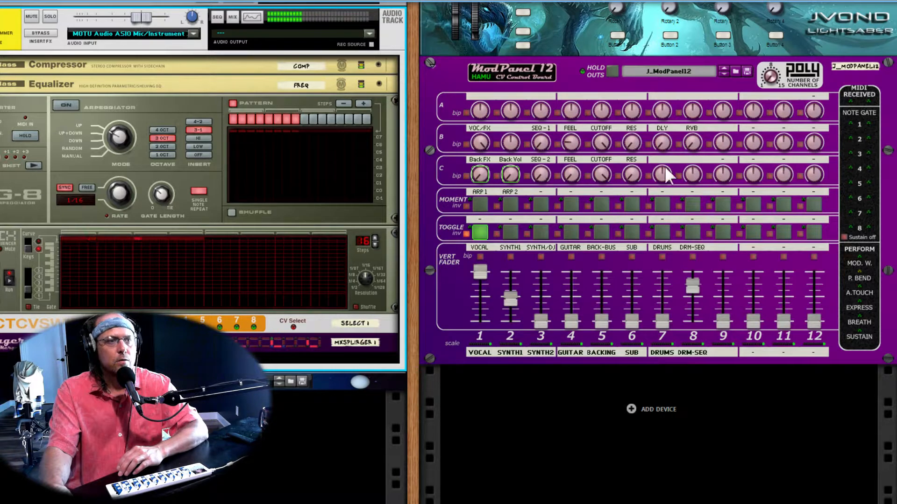
mouse_move(667, 171)
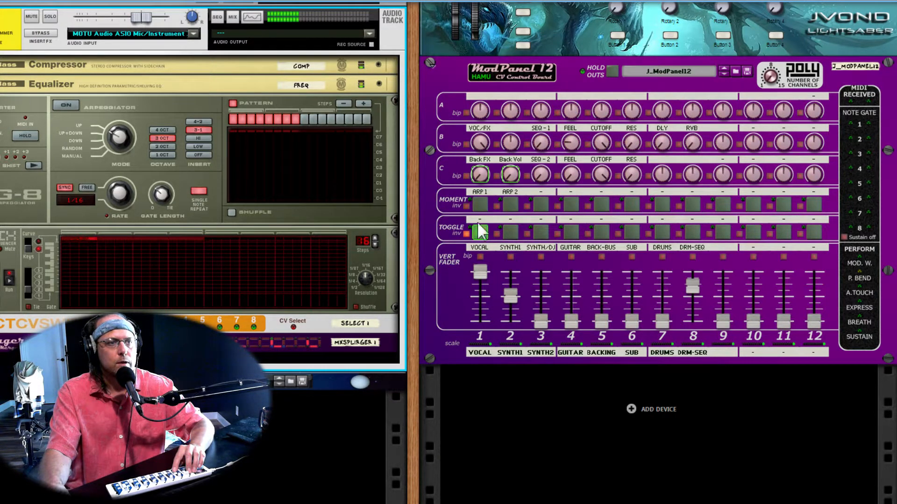
- Show the Light Saber 1 Combinator's devices and programmer, and display the modulation routing of the boringwave device
scroll(473, 226, up, 2)
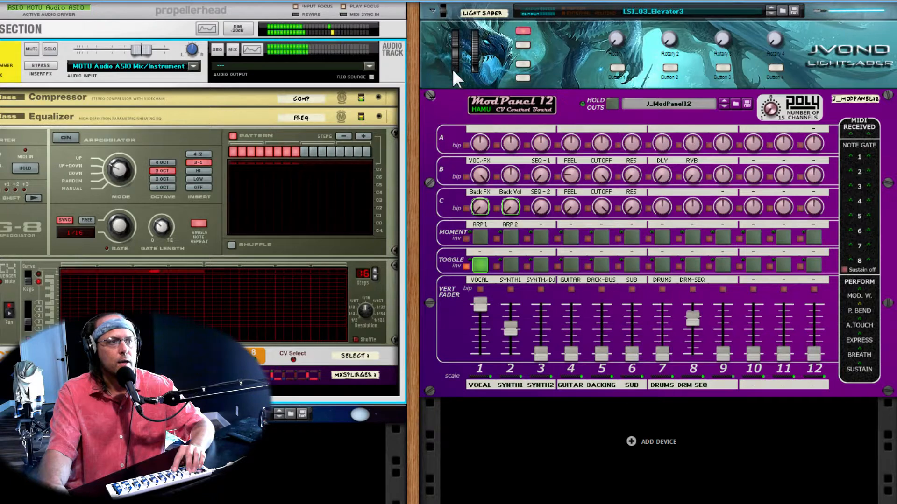
click(521, 78)
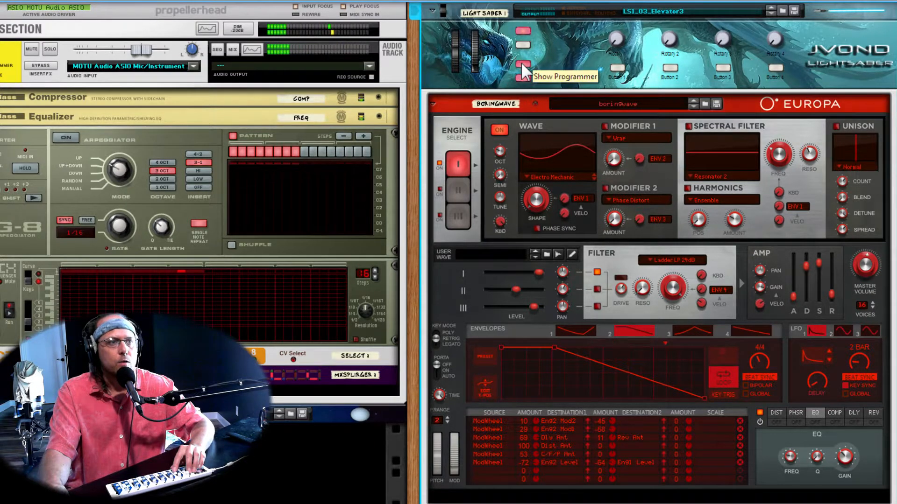
click(521, 65)
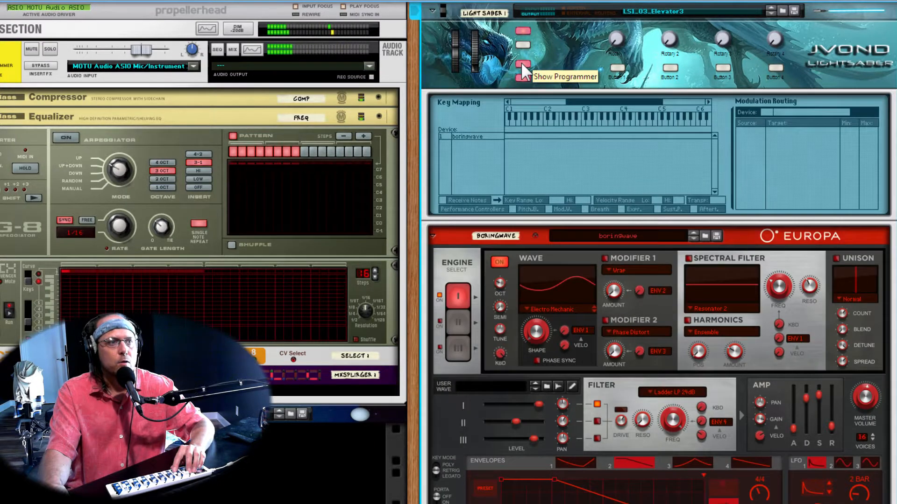
click(474, 138)
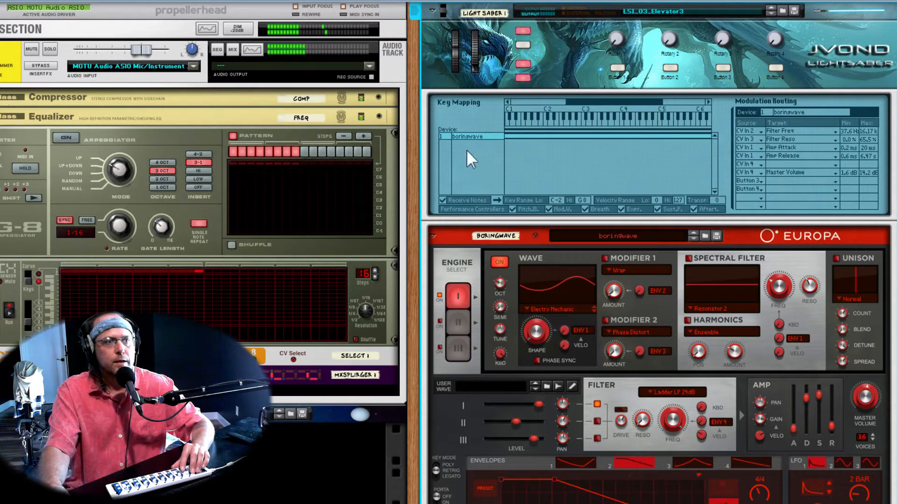
- Turn Europa's engine 1 off and back on, and enable the distortion, phaser, EQ, delay and reverb effects
scroll(492, 173, down, 2)
scroll(493, 172, down, 2)
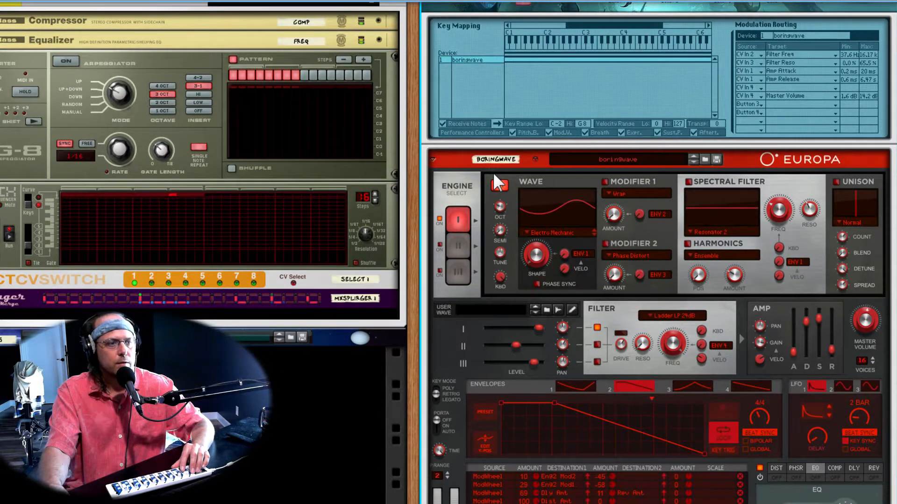
scroll(494, 172, down, 2)
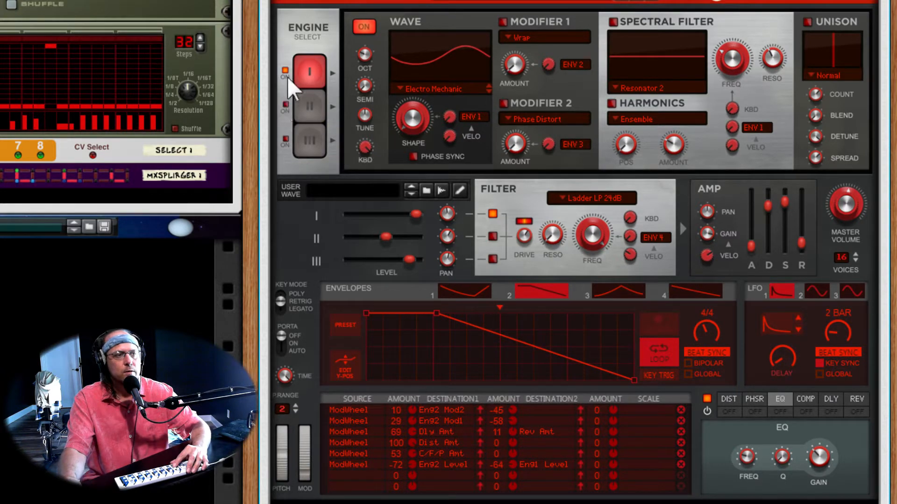
click(359, 28)
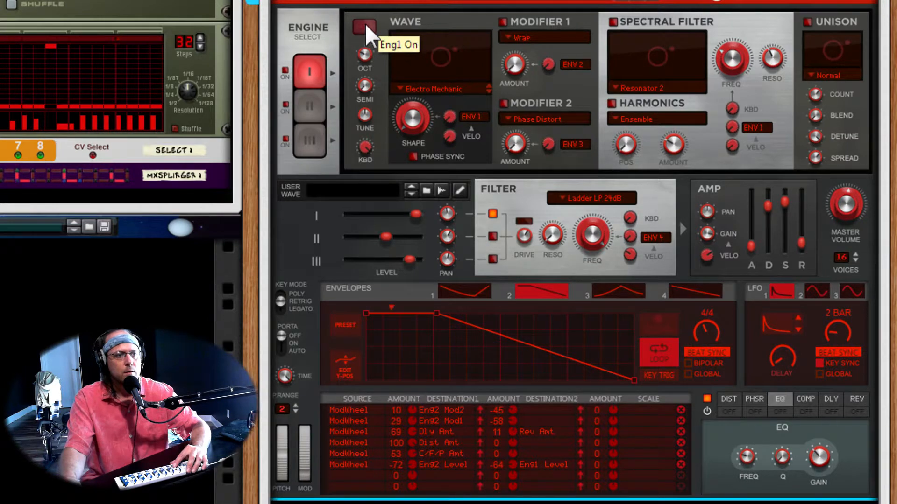
click(365, 26)
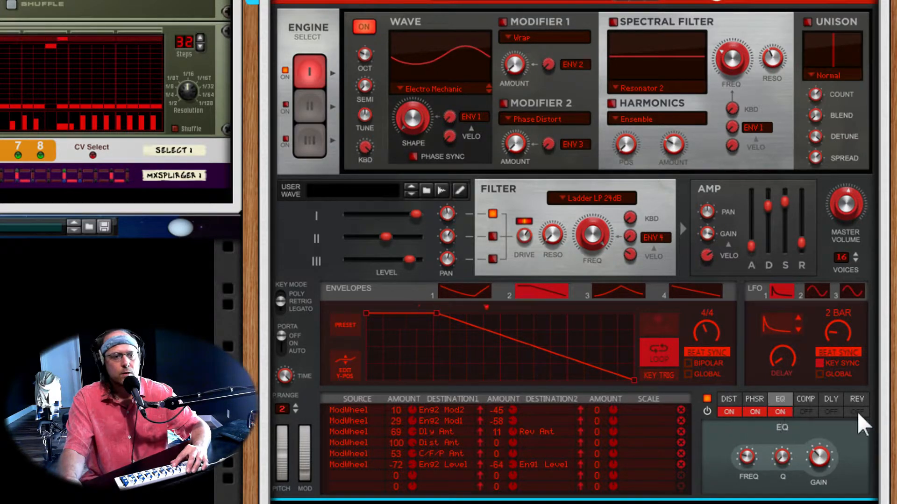
click(833, 413)
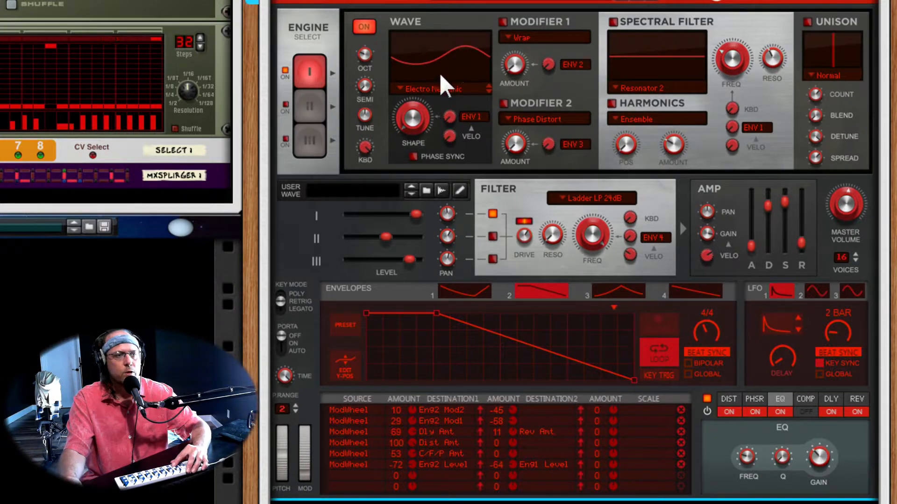
- Review engine 1's available wave types, keeping Electro Mechanic, and try sweeping the Shape amount
click(462, 93)
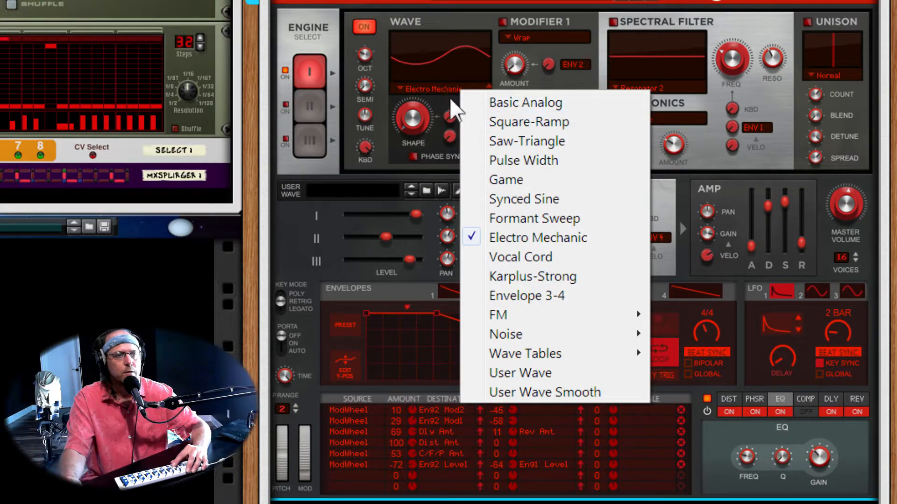
click(445, 98)
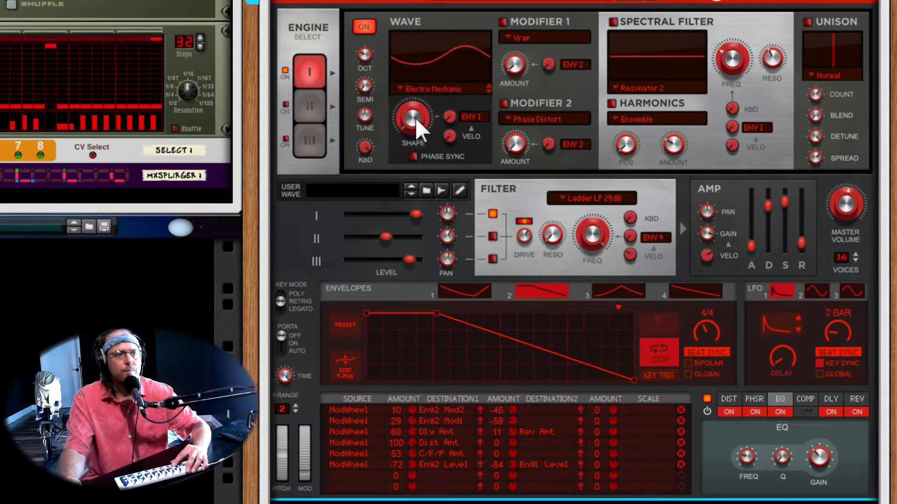
mouse_move(411, 120)
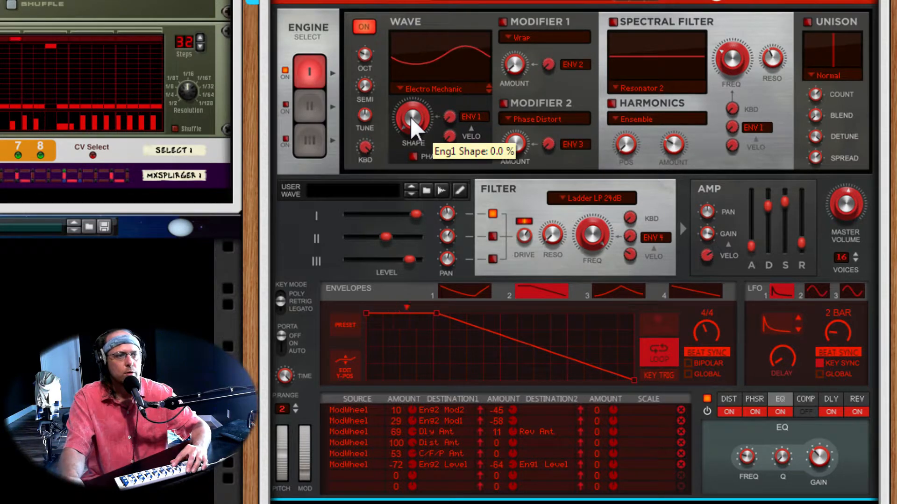
drag(411, 120, 436, 135)
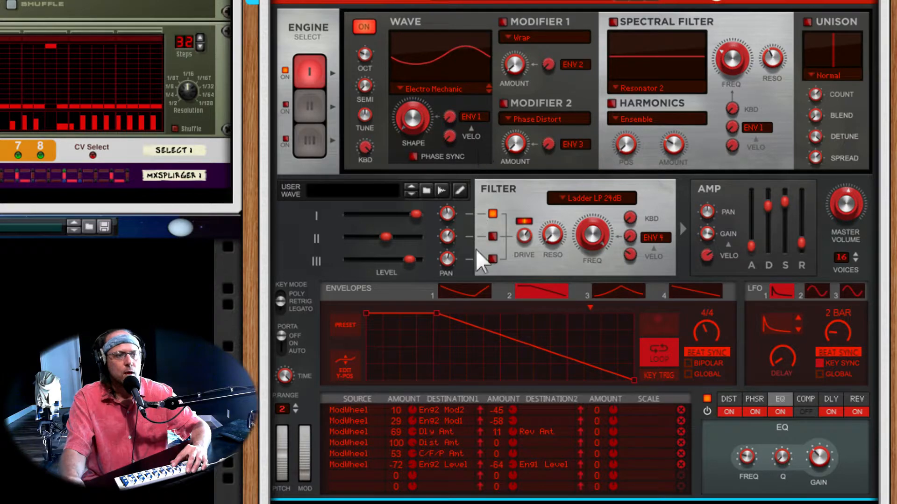
- Display envelope 1, check the Shape modulation sources, and adjust the Envelope 1 amount applied to engine 1's Shape
click(462, 287)
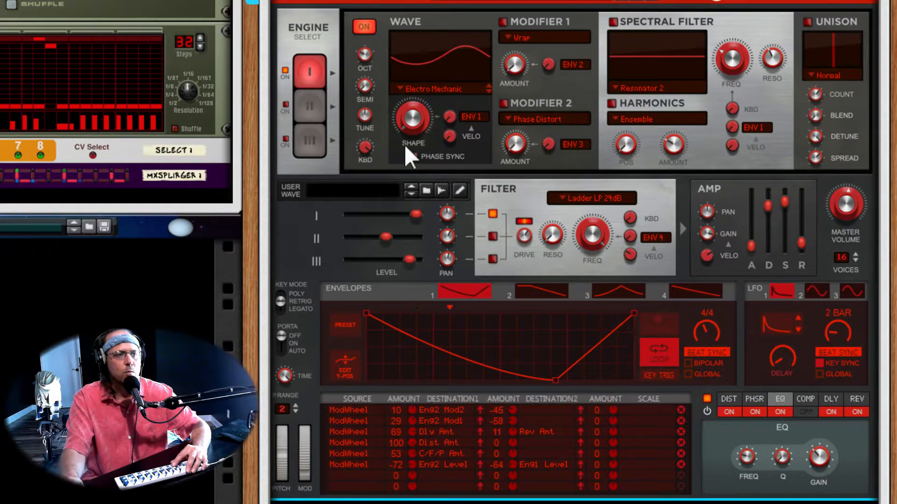
click(469, 117)
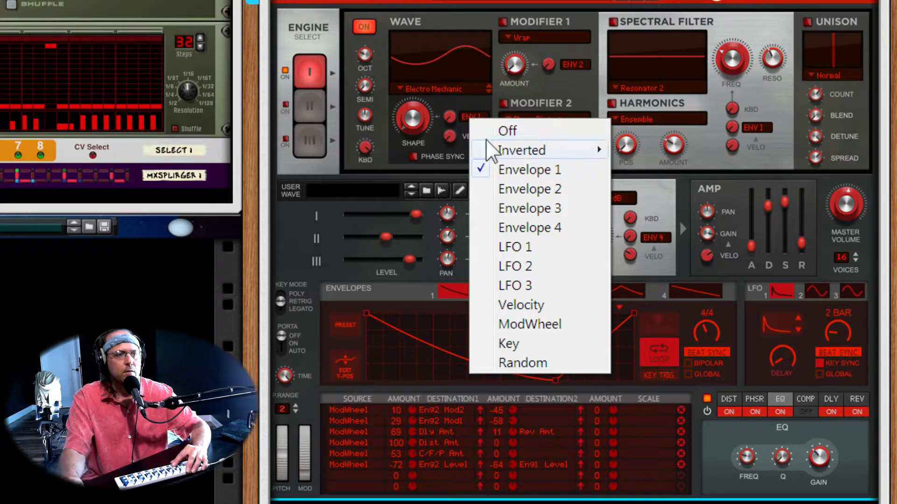
click(460, 106)
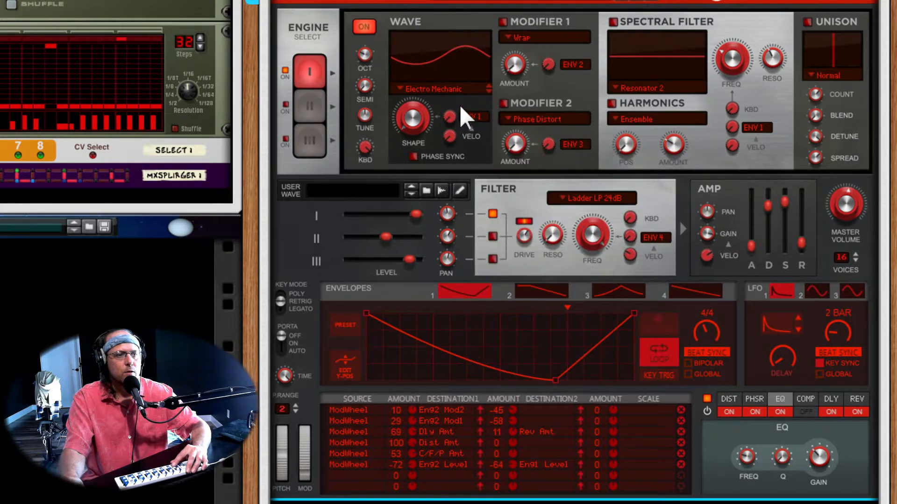
mouse_move(449, 120)
mouse_move(458, 102)
mouse_down()
mouse_move(459, 89)
mouse_move(452, 112)
mouse_up()
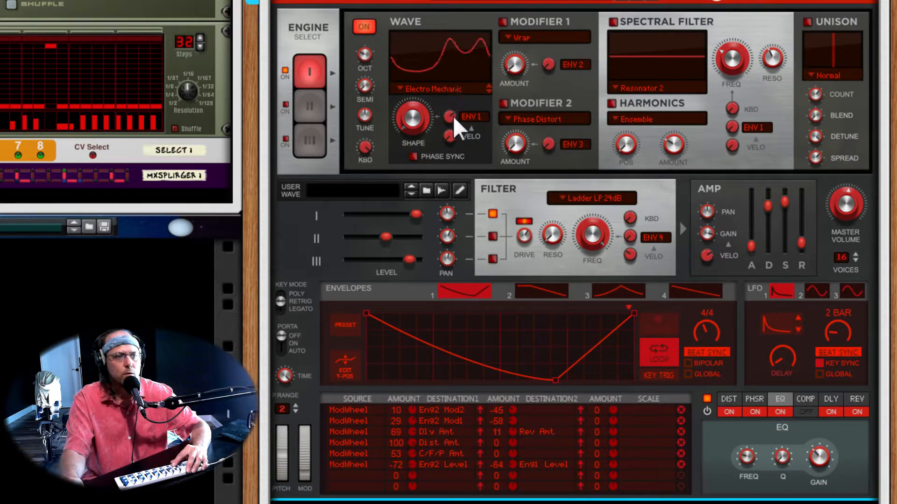
mouse_move(453, 117)
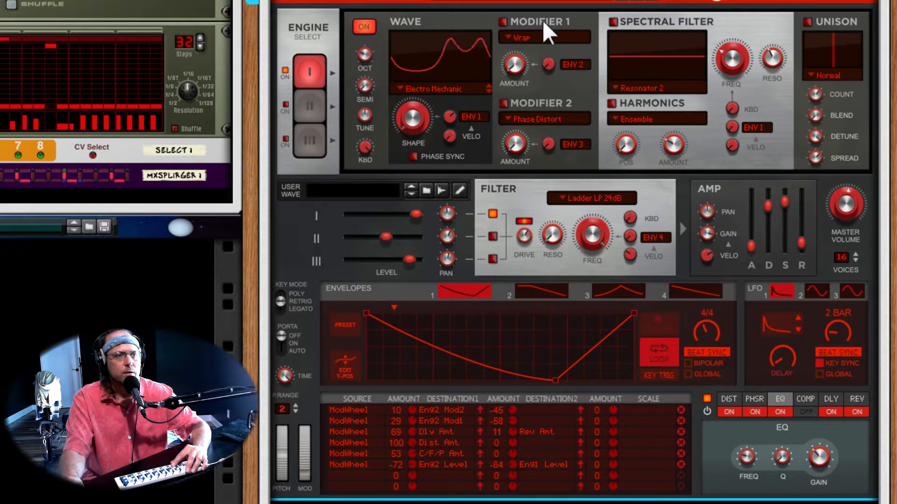
- Enable Modifier 1 on engine 1 and sweep its Wrap amount up and back down
click(503, 22)
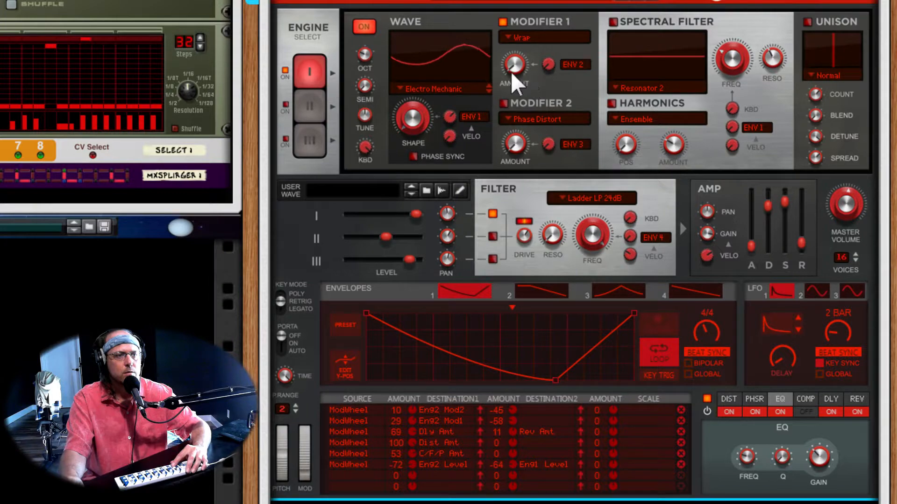
mouse_move(516, 69)
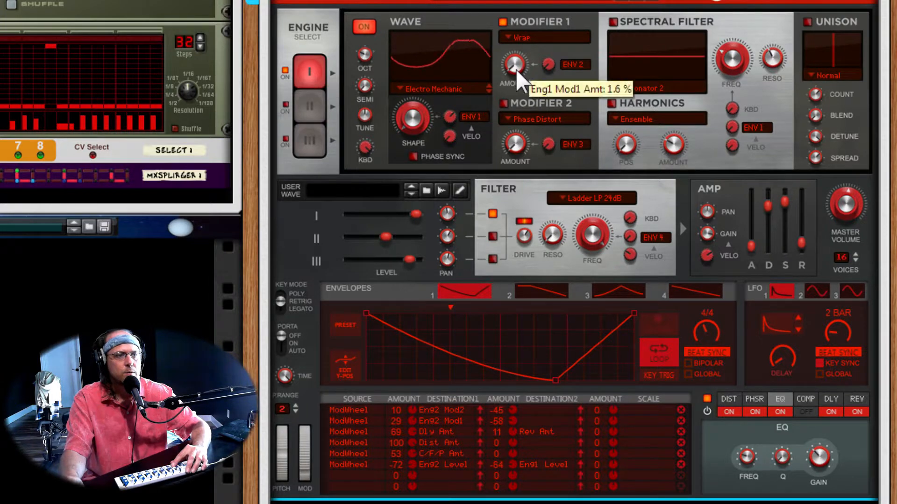
drag(517, 66, 523, 19)
drag(516, 58, 521, 116)
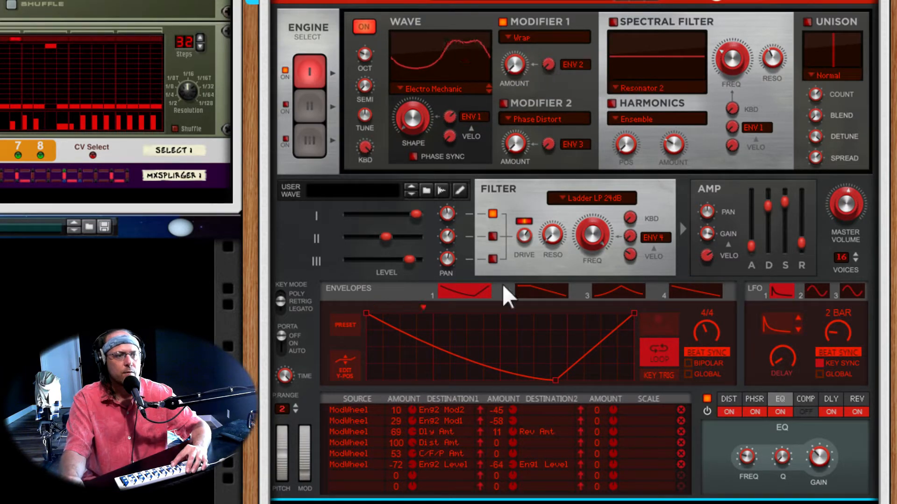
- Display envelope 2 and raise its modulation amount on Modifier 1
click(533, 286)
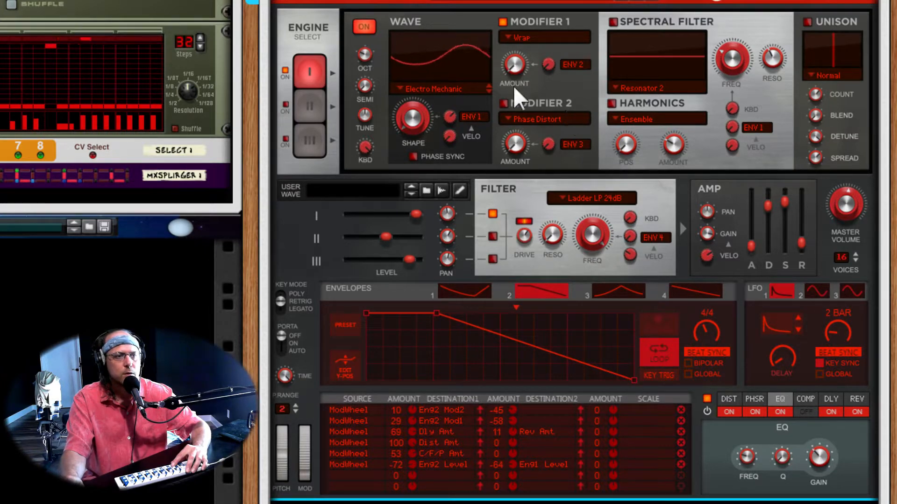
mouse_move(549, 65)
drag(550, 66, 547, 25)
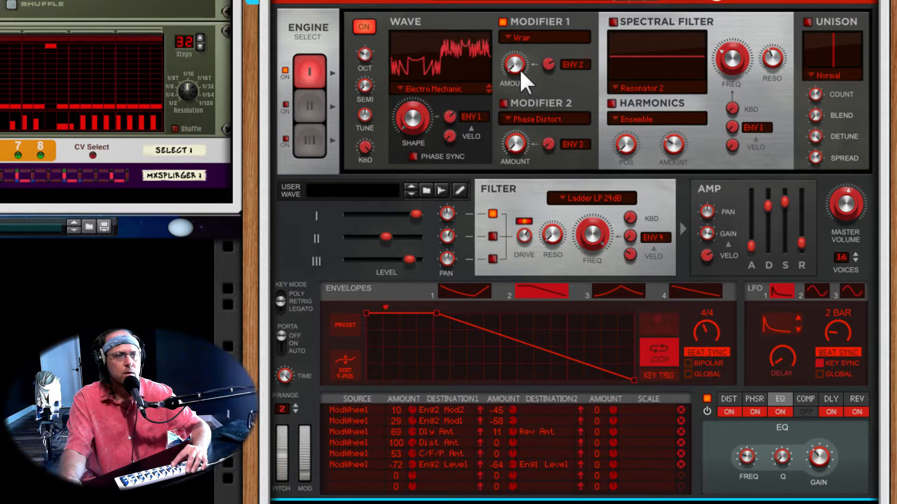
- Set engine 1's Modifier 1 amount to 28.1 %
mouse_move(517, 65)
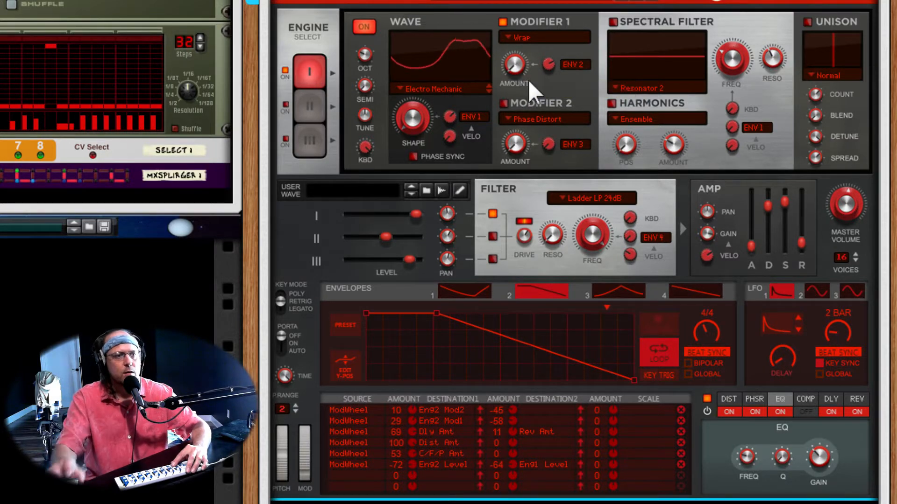
drag(517, 64, 523, 49)
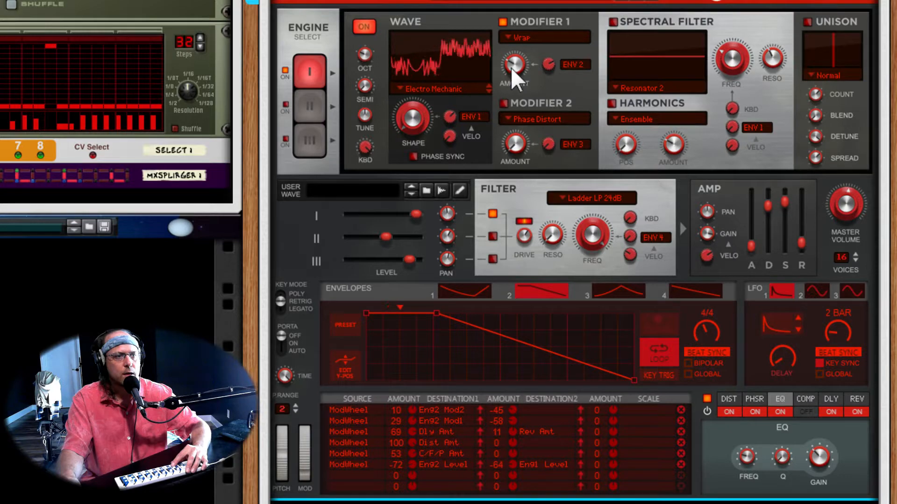
mouse_move(511, 68)
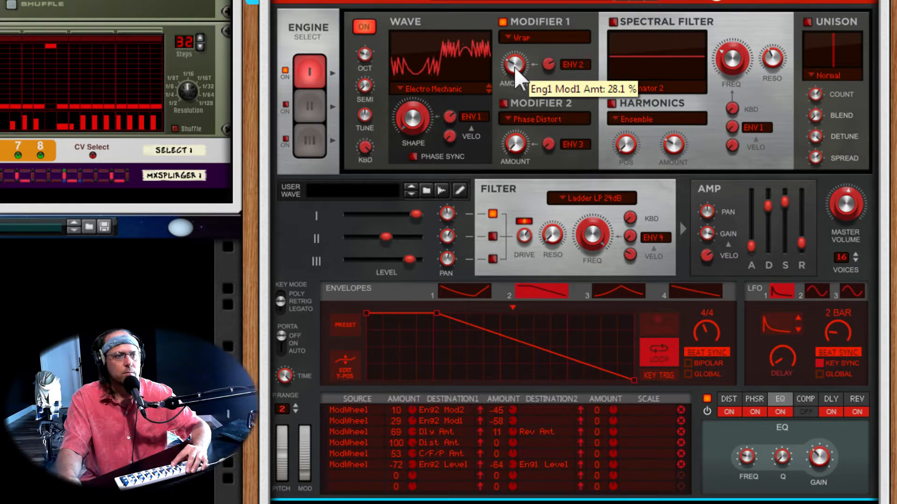
- Fine-tune engine 1's Modifier 1 amount and enable Modifier 2 with the Phase Distort type
drag(514, 66, 516, 77)
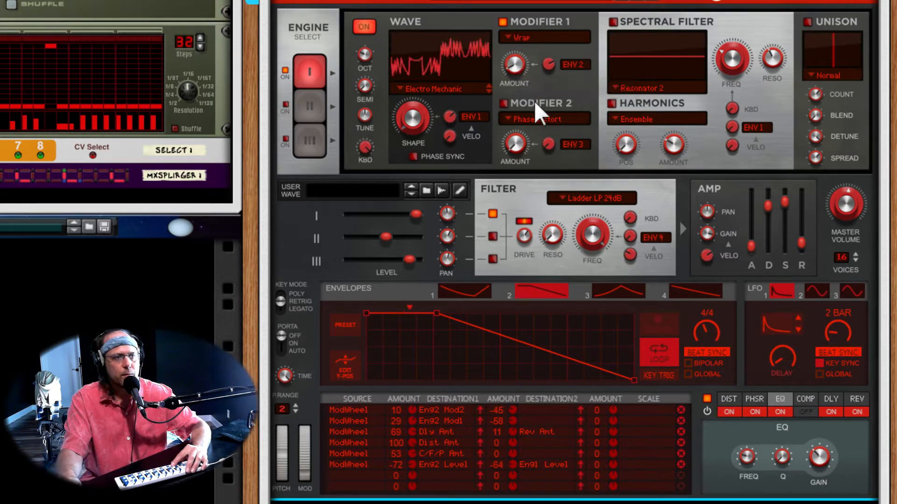
click(503, 103)
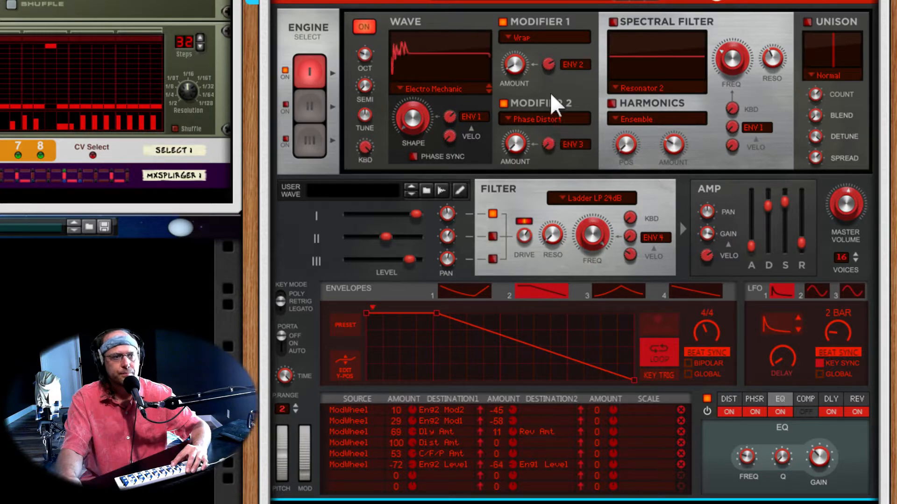
click(538, 38)
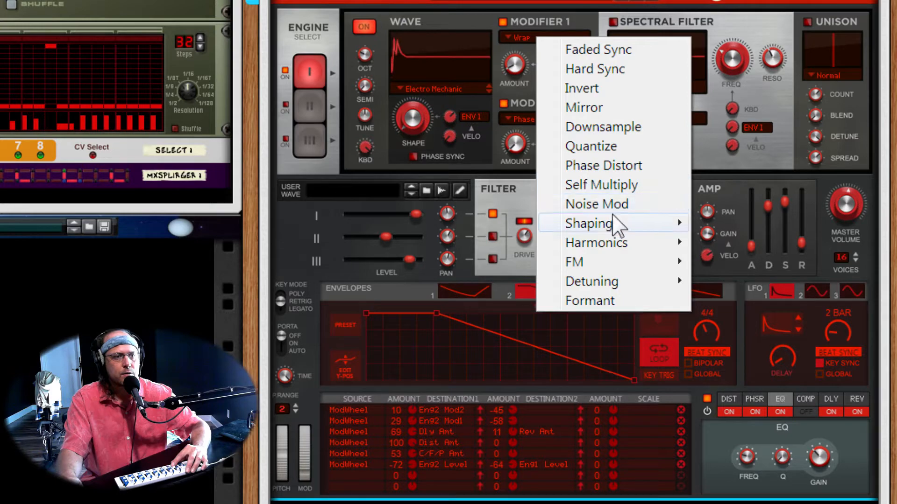
mouse_move(611, 214)
click(550, 18)
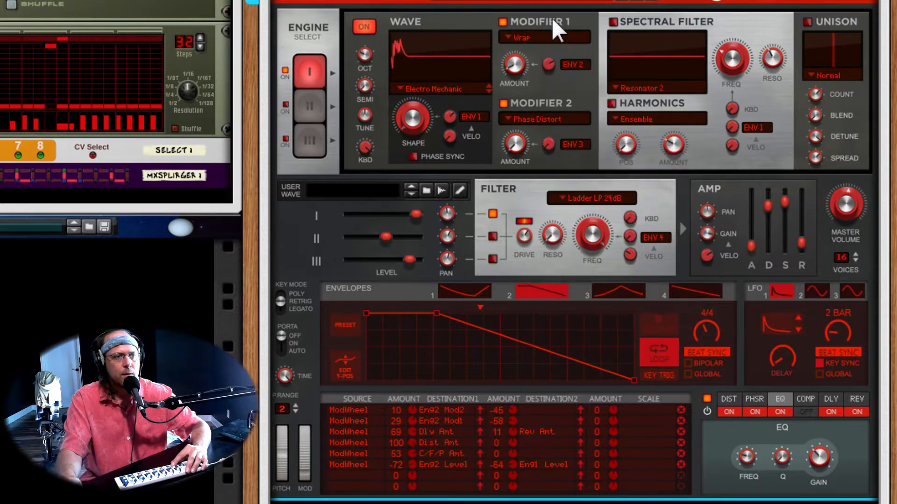
click(553, 119)
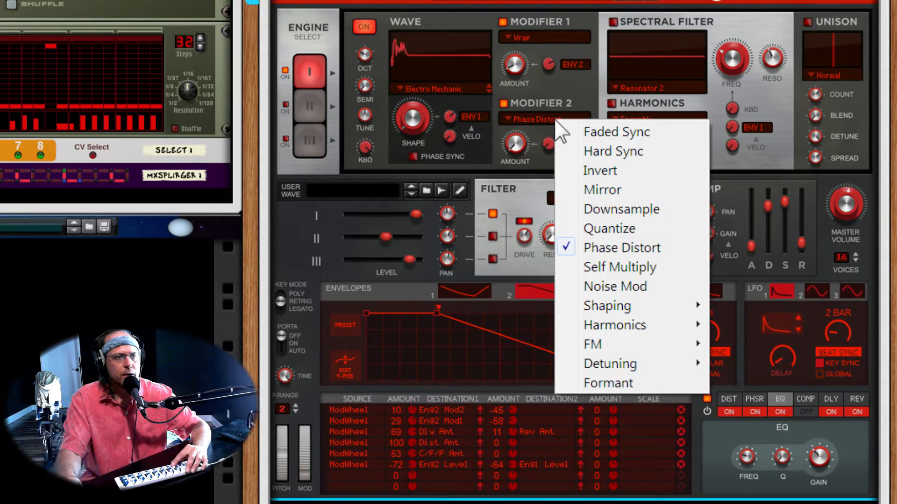
click(613, 247)
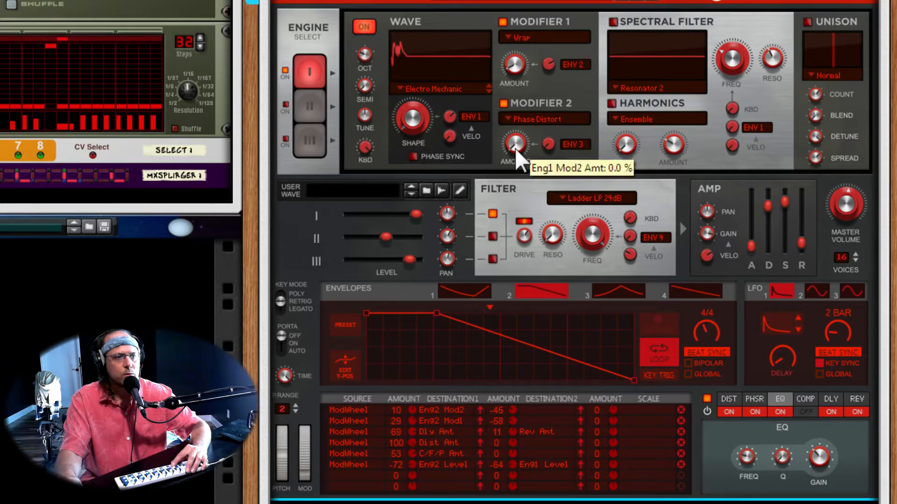
- Sweep engine 1's Modifier 2 amount up and back down, toggling the modifier off and on to compare the waveform
drag(516, 150, 523, 68)
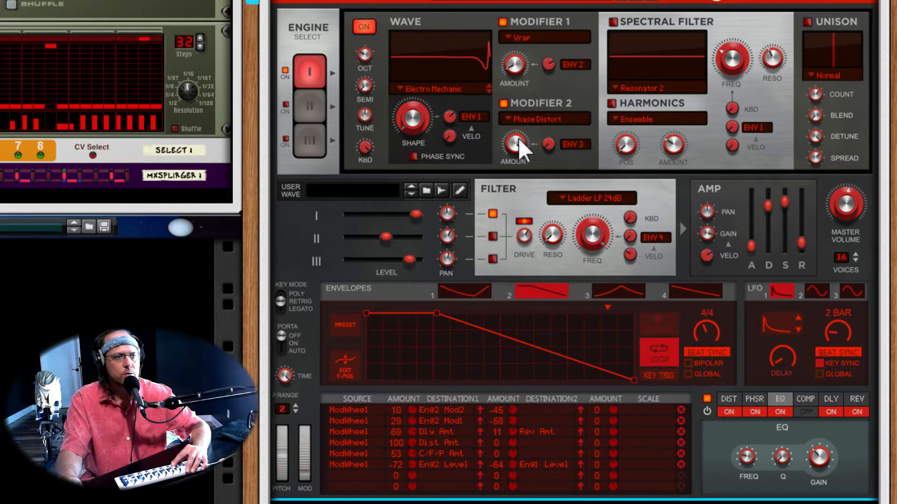
drag(515, 139, 521, 166)
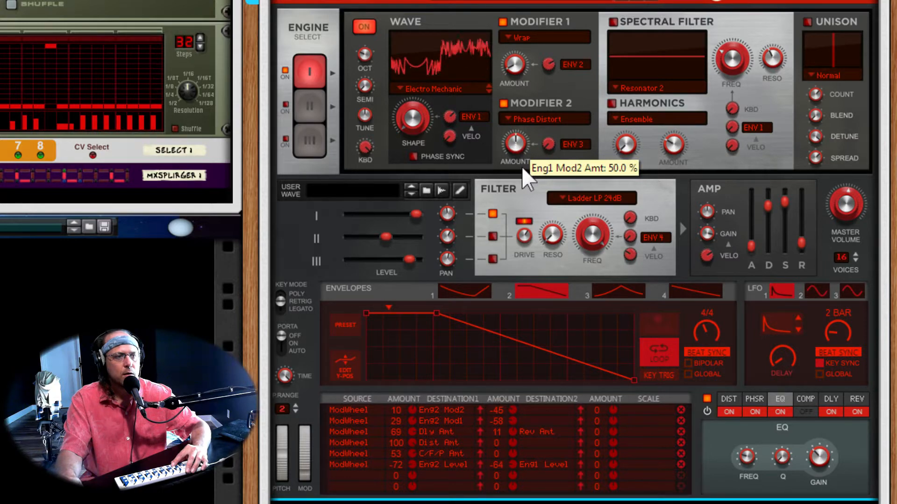
click(502, 105)
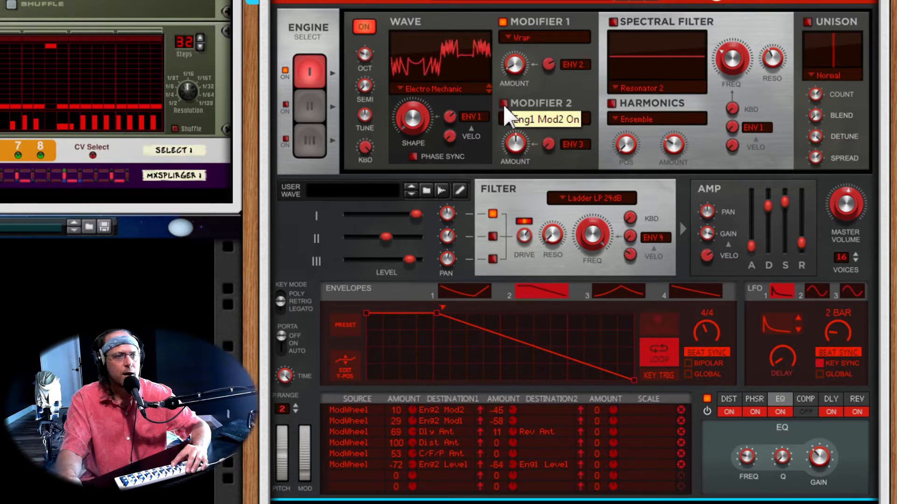
click(503, 104)
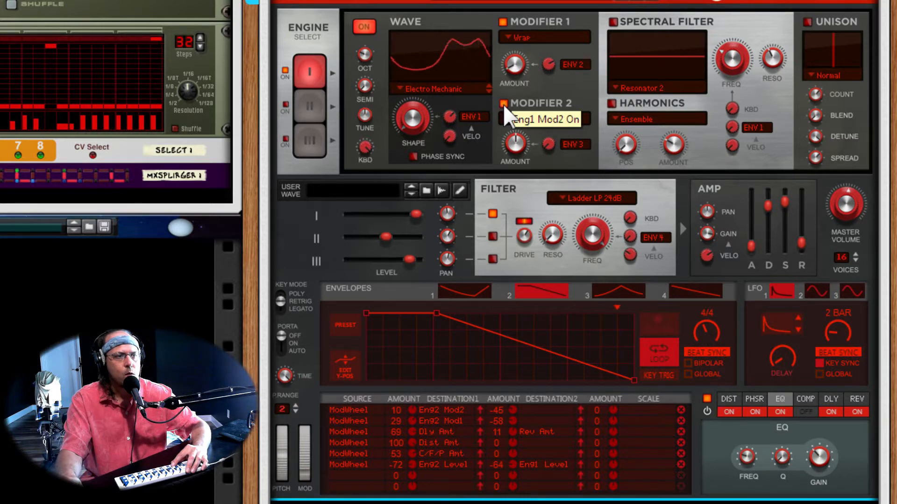
drag(517, 139, 524, 168)
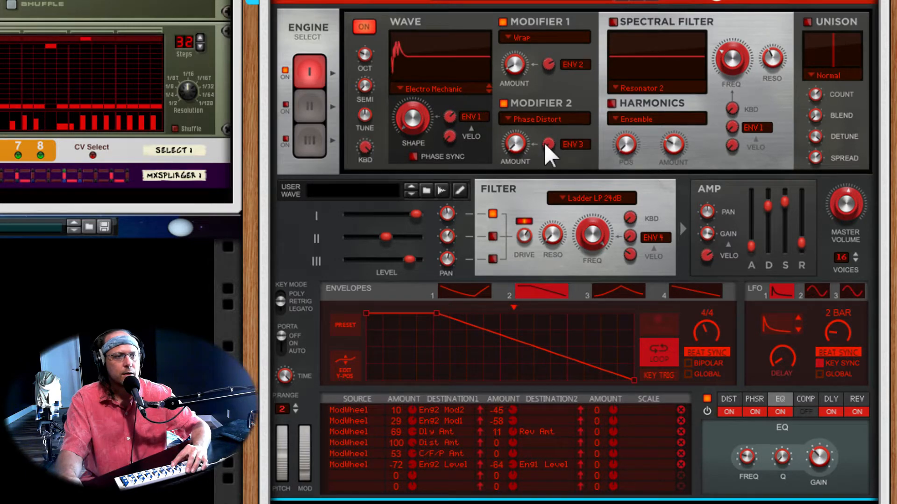
- Display envelope 3, keep Envelope 3 as Modifier 2's modulation source, and raise its modulation amount to 75 %
click(609, 288)
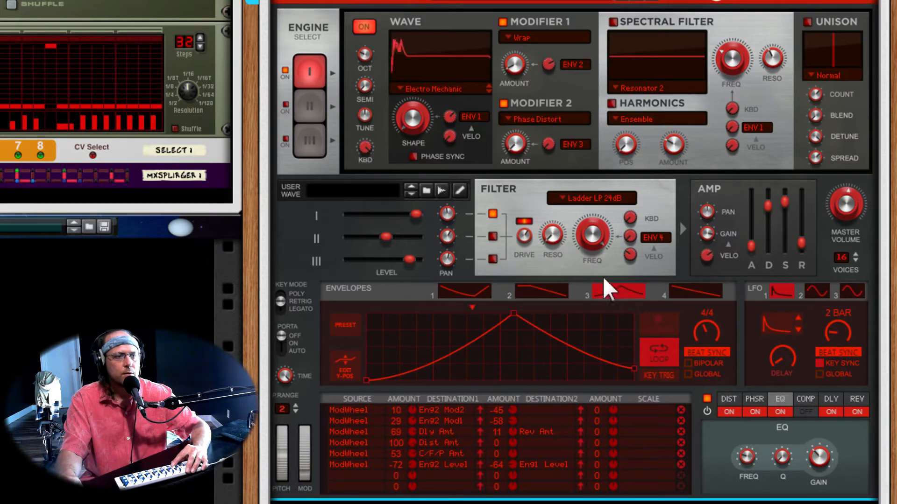
click(577, 146)
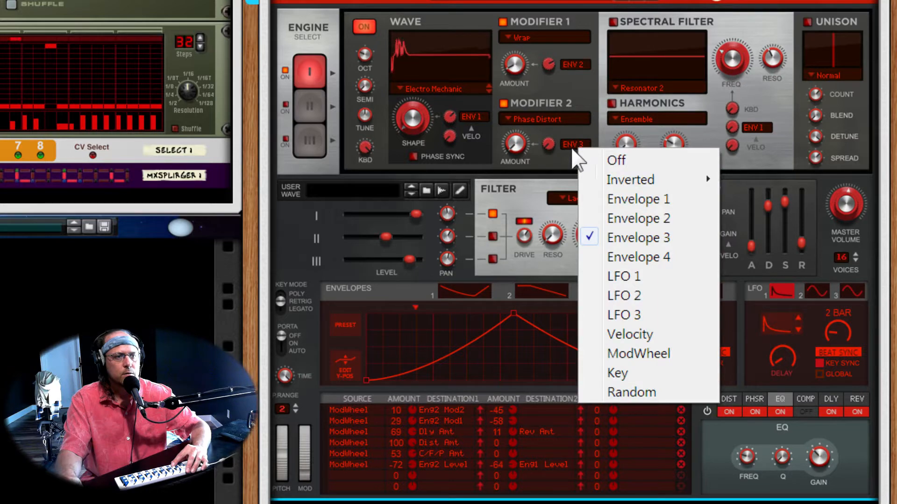
click(621, 238)
drag(553, 152, 553, 105)
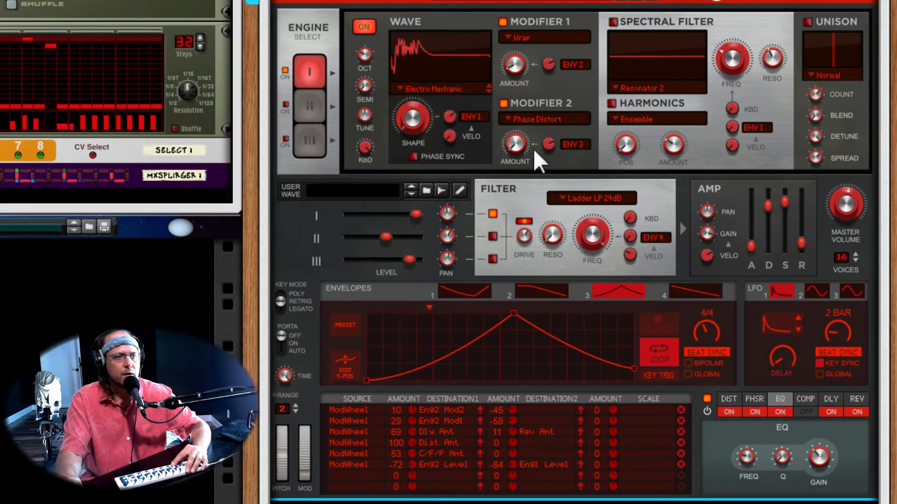
- Set engine 1's Modifier 2 amount to about 18.8 % and fine-tune its Envelope 3 modulation amount
drag(516, 142, 519, 133)
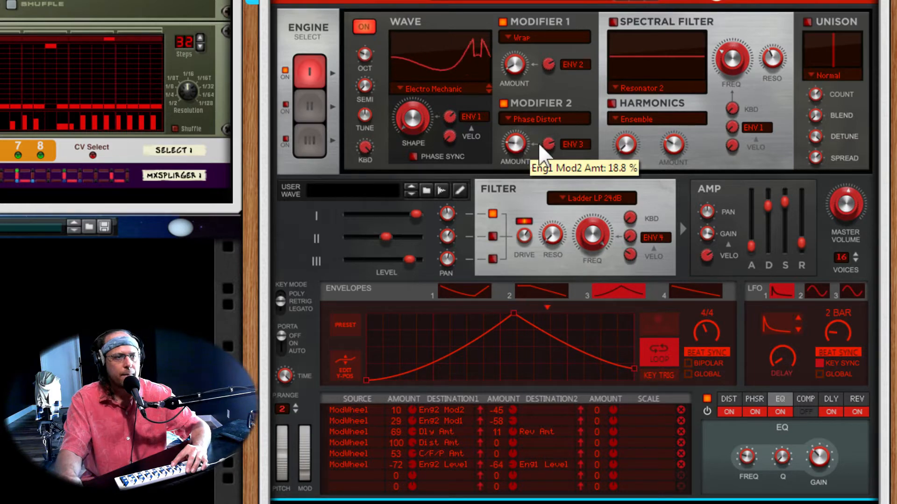
drag(520, 142, 517, 141)
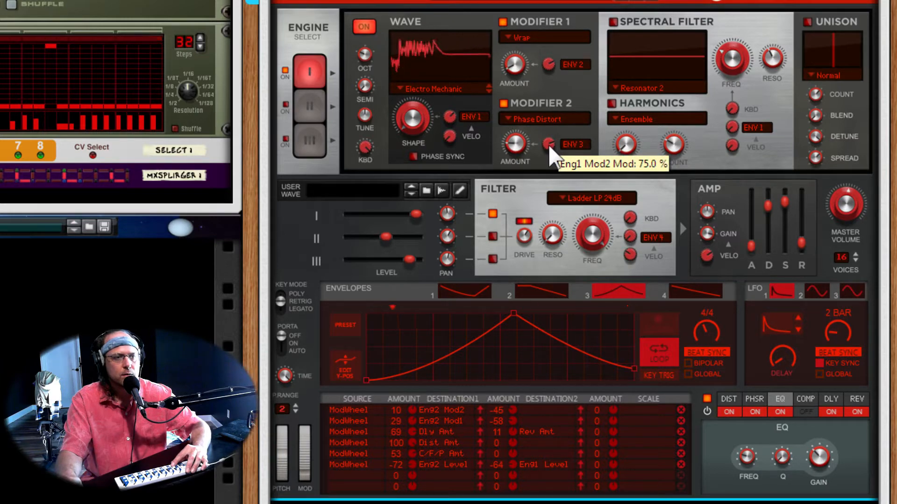
drag(551, 142, 544, 150)
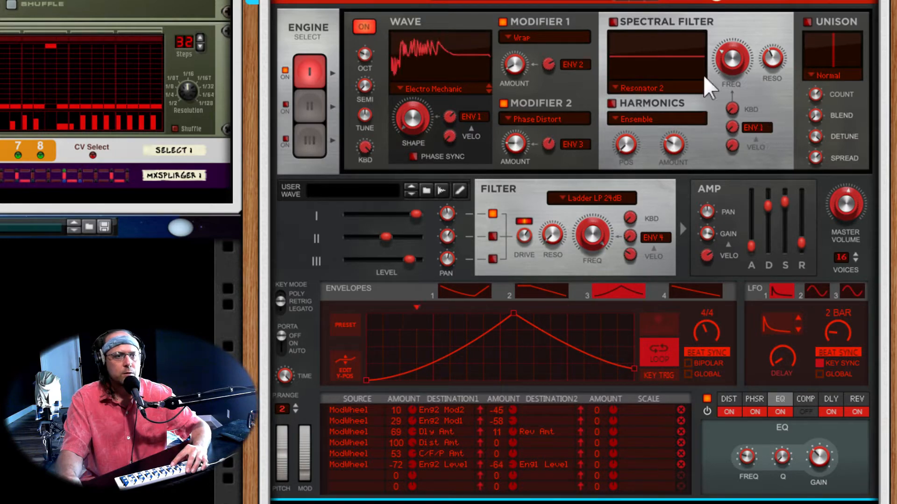
- Enable engine 1's Resonator 2 spectral filter, set its frequency to 14.1 %, and adjust its resonance
click(613, 22)
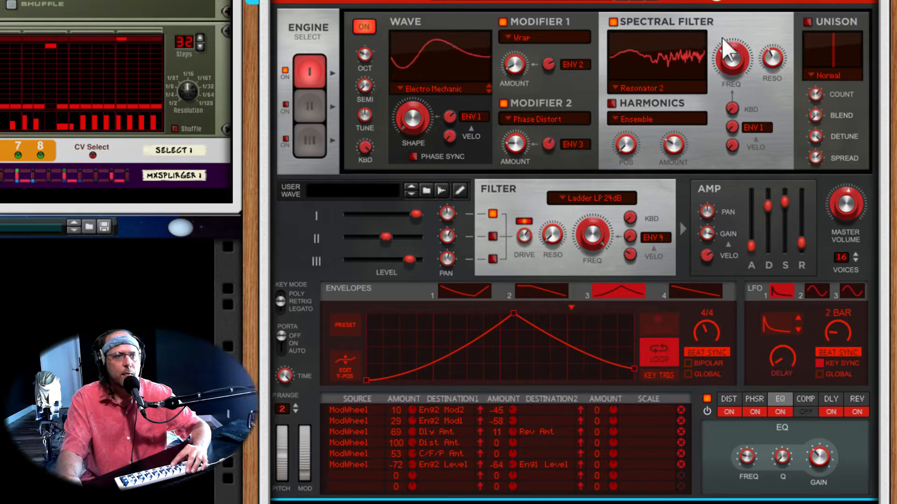
mouse_move(736, 63)
mouse_down()
mouse_move(738, 88)
mouse_move(736, 71)
mouse_up()
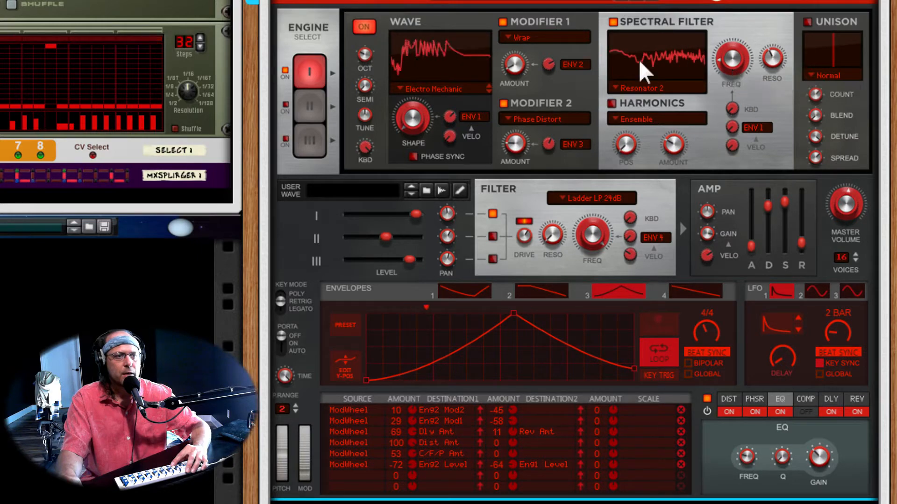
mouse_move(777, 59)
mouse_down()
mouse_move(782, 27)
mouse_move(781, 66)
mouse_up()
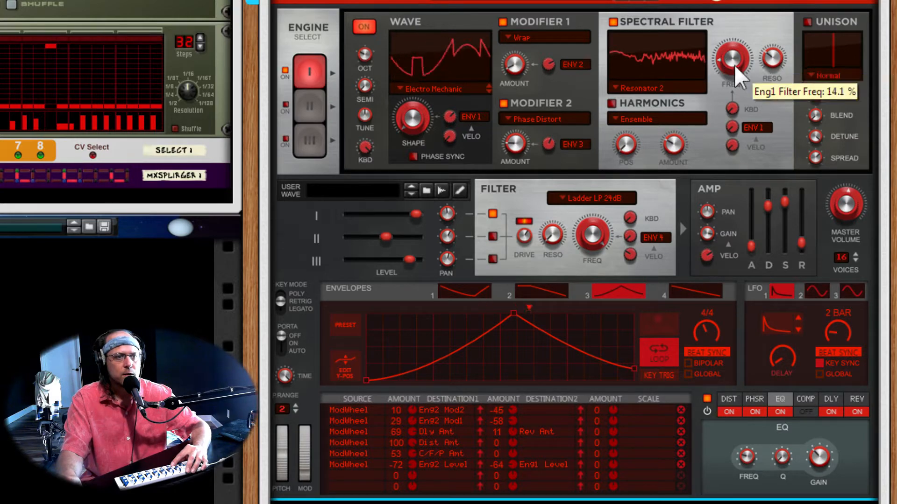
- Keep Envelope 1 as the spectral filter's frequency source, display envelope 1, and raise its modulation amount
click(754, 126)
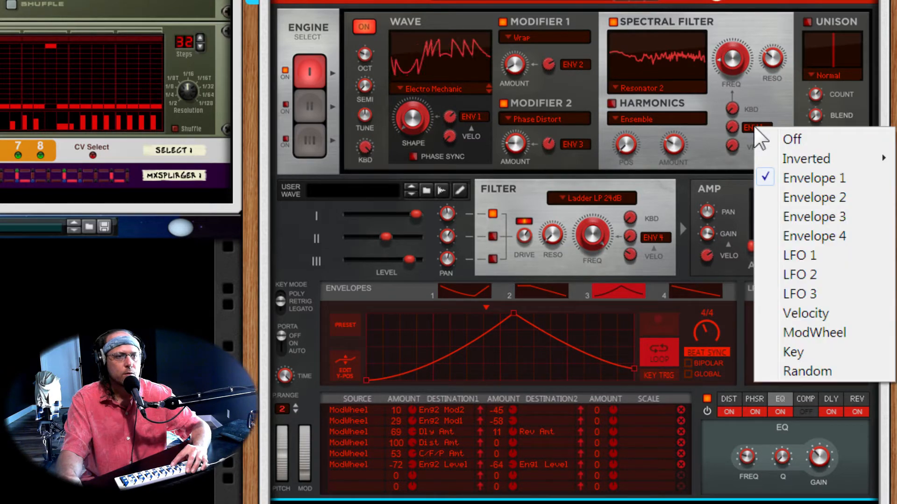
click(799, 177)
click(479, 292)
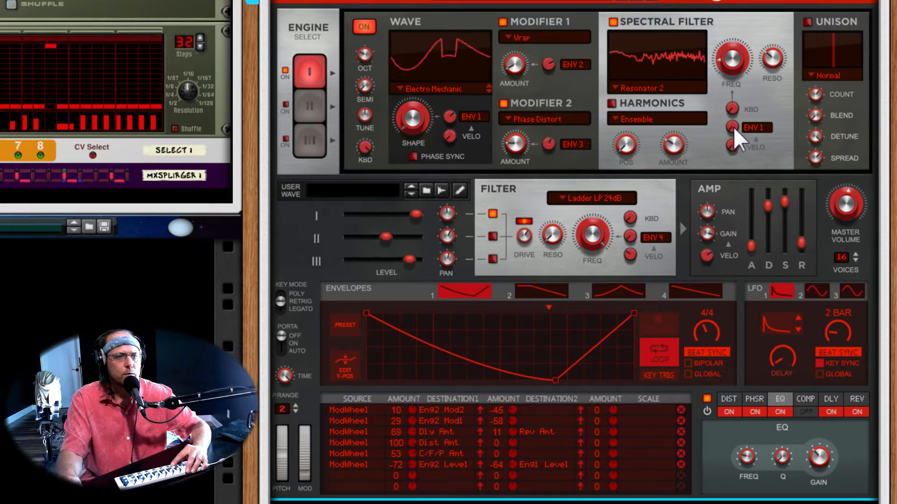
drag(733, 127, 750, 87)
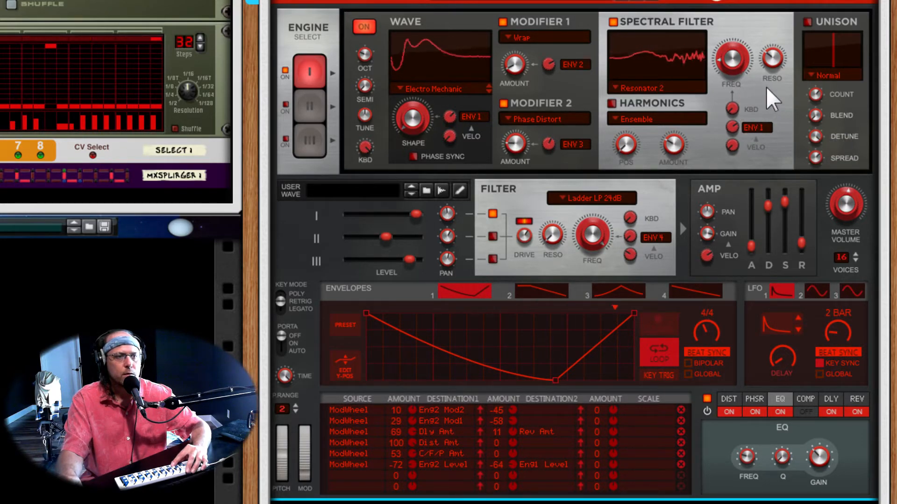
mouse_move(785, 77)
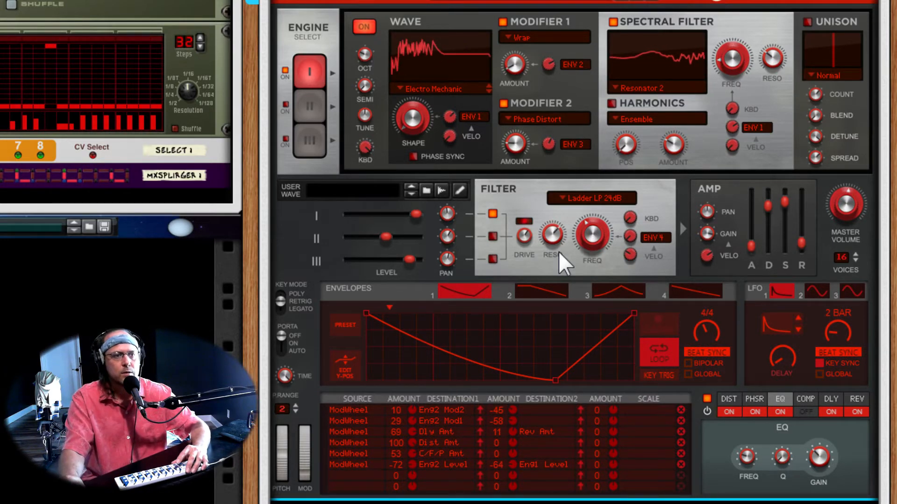
- Keep Envelope 4 as the Ladder LP filter's frequency source, display envelope 4, and adjust its modulation amount
scroll(559, 254, up, 2)
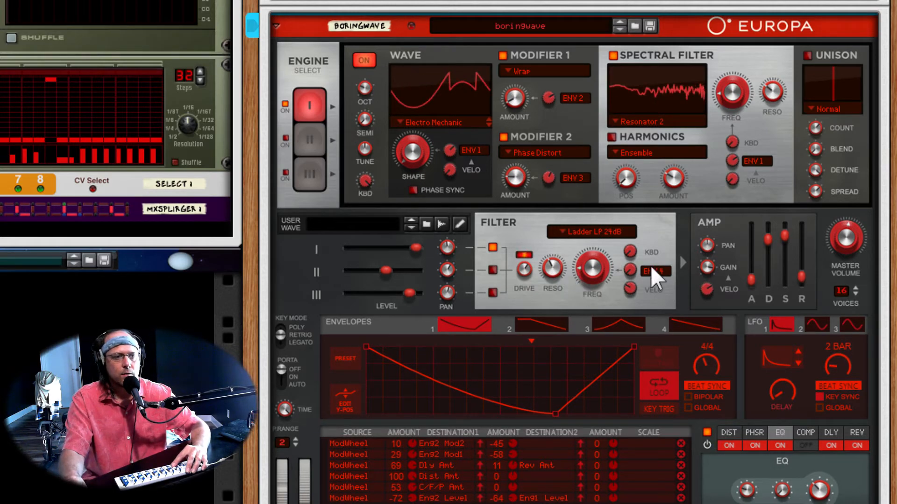
click(661, 273)
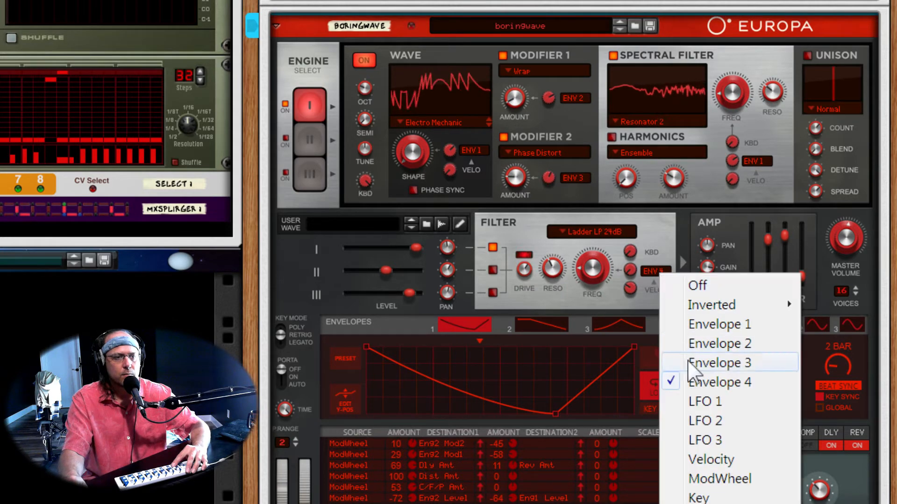
click(701, 382)
click(684, 323)
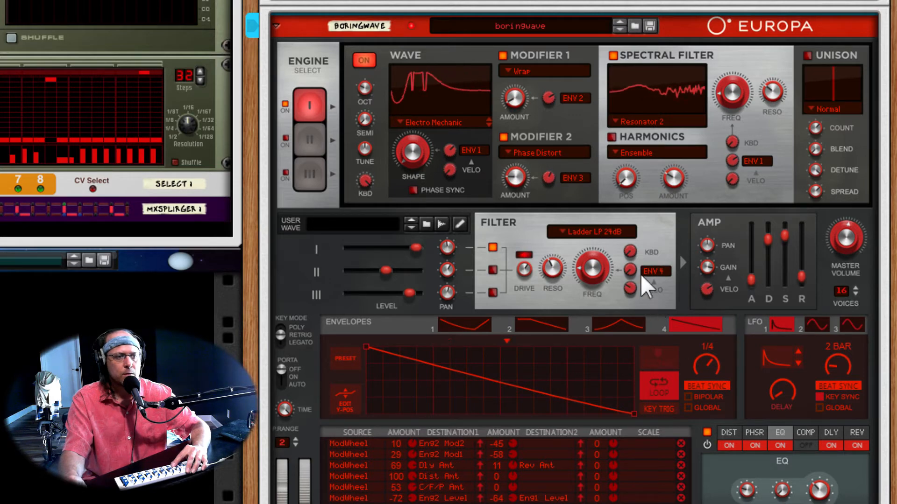
drag(633, 269, 642, 237)
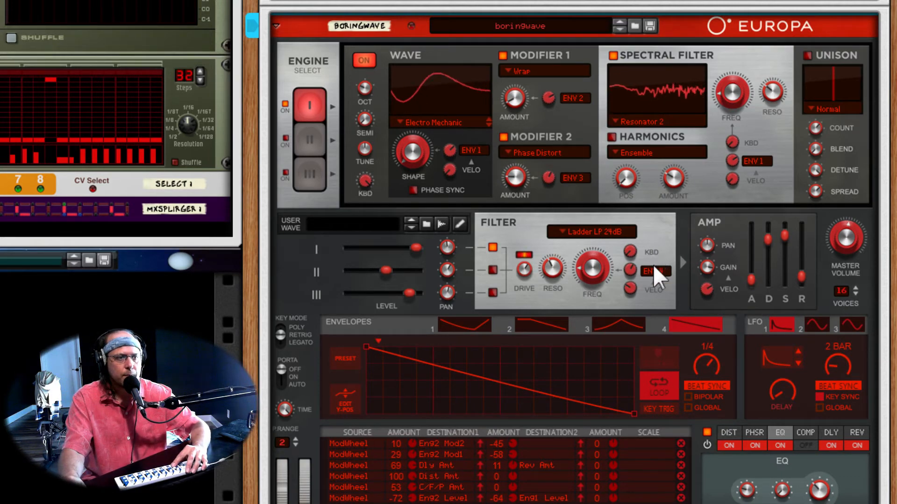
drag(626, 270, 635, 280)
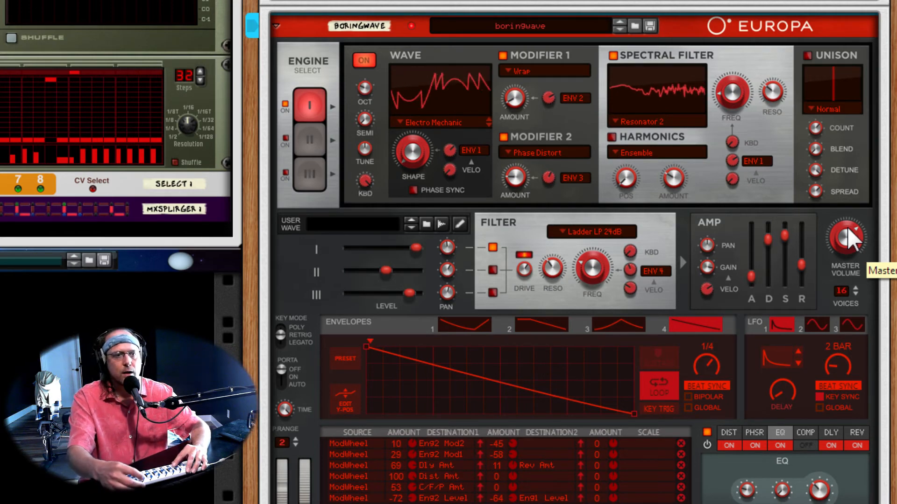
- Return to the ModPanel in the rack to view its labelled knobs, toggle buttons and channel faders
scroll(847, 227, down, 5)
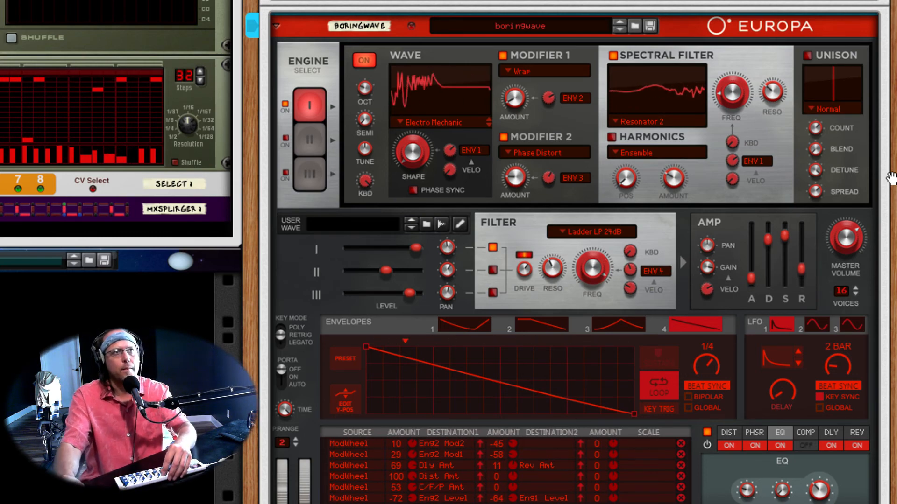
scroll(507, 185, up, 1)
scroll(505, 183, up, 3)
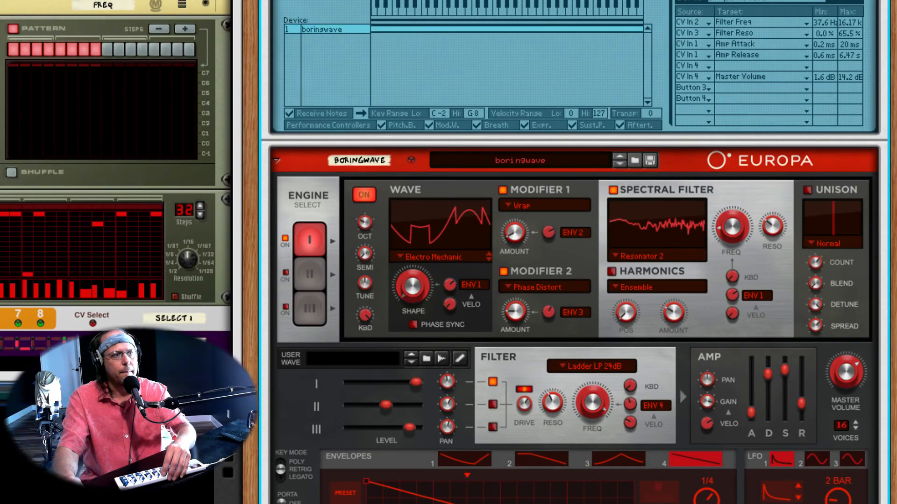
scroll(505, 183, down, 5)
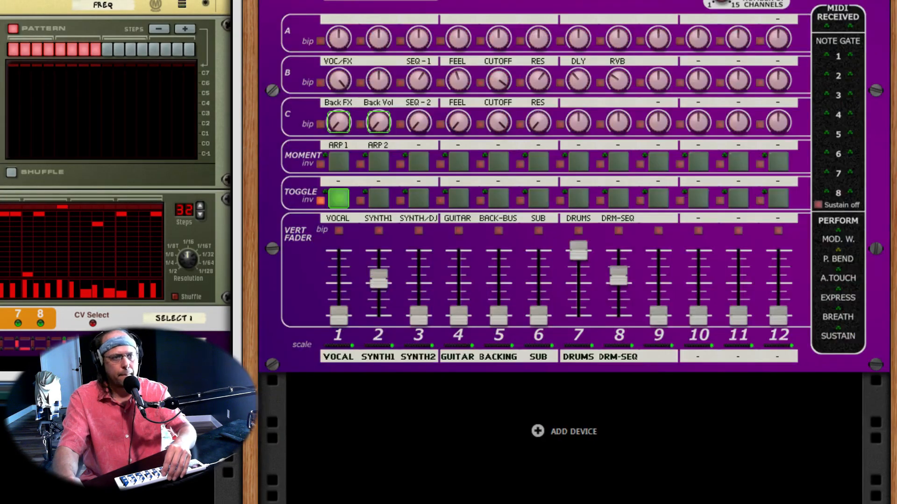